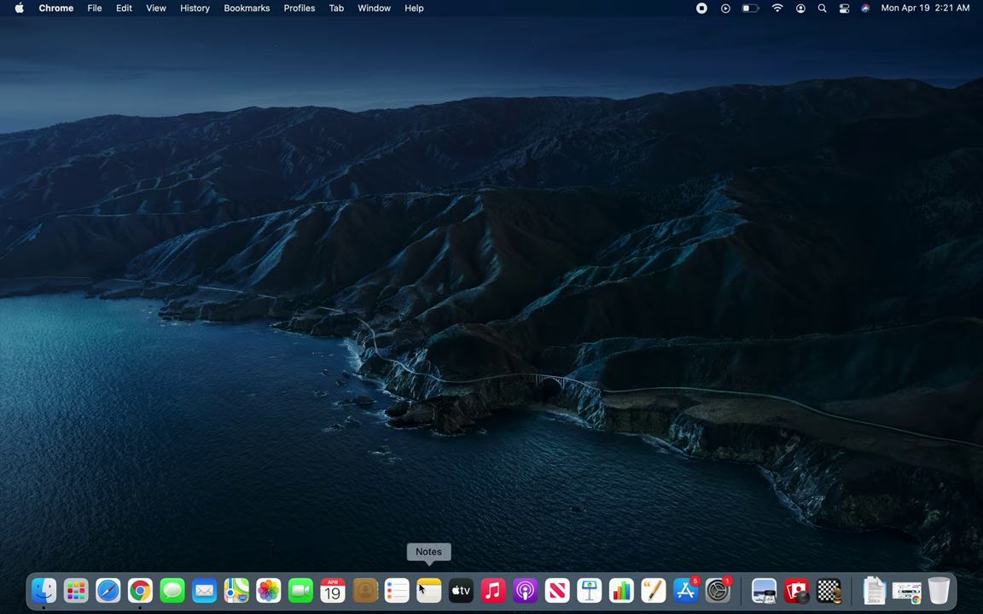
# View the Dock options available for the Apple TV app, leaving them unchanged
pyautogui.rightClick(461, 591)
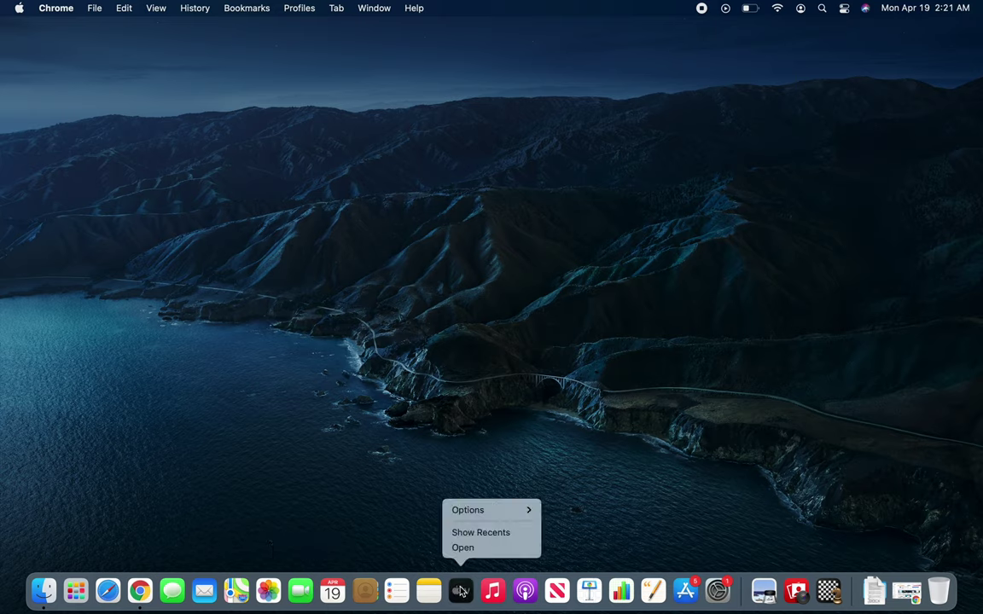
pyautogui.moveTo(506, 517)
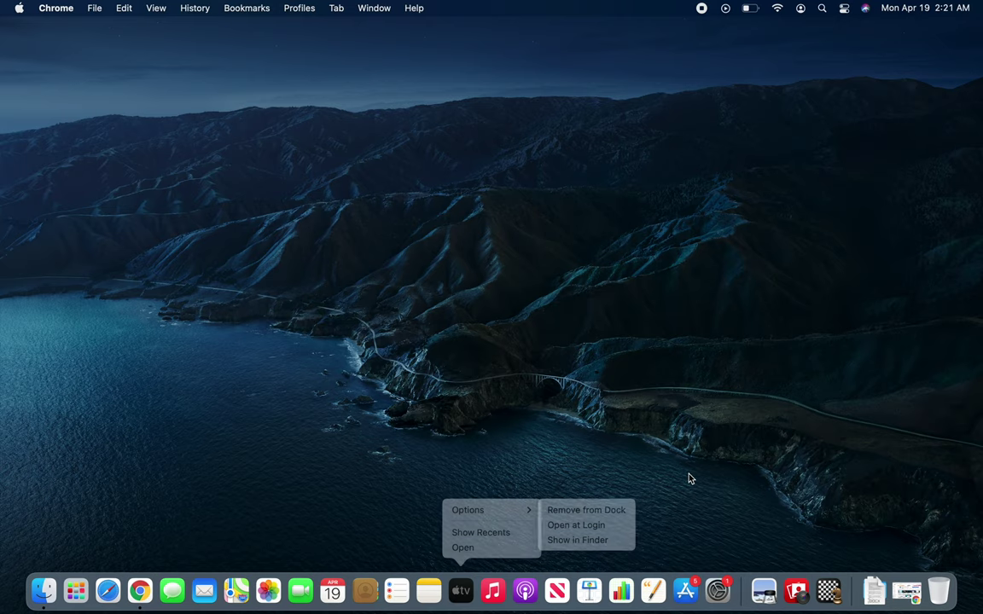
pyautogui.click(691, 496)
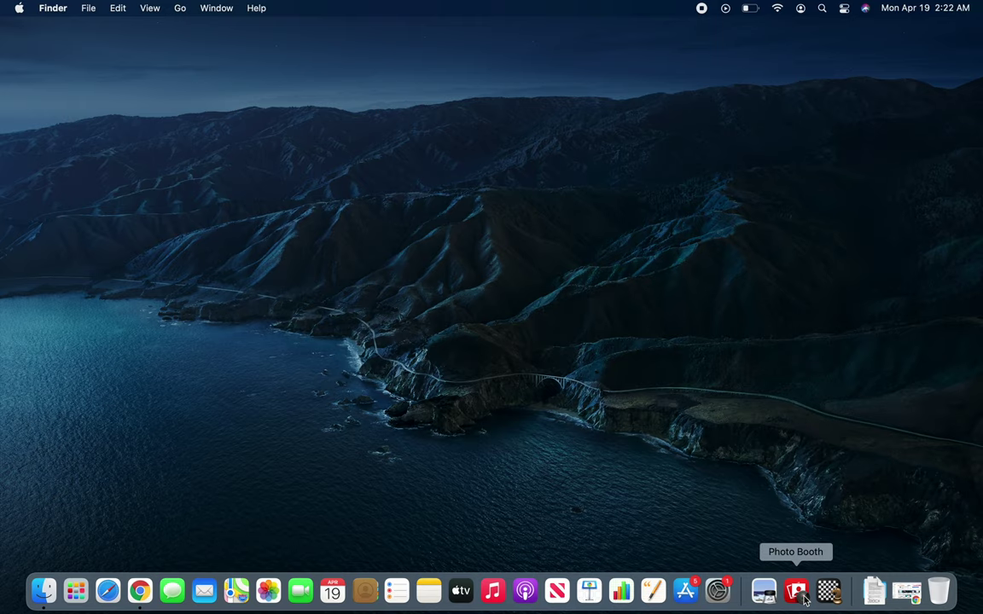
# Keep the recently used Preview app permanently in the Dock
pyautogui.rightClick(760, 590)
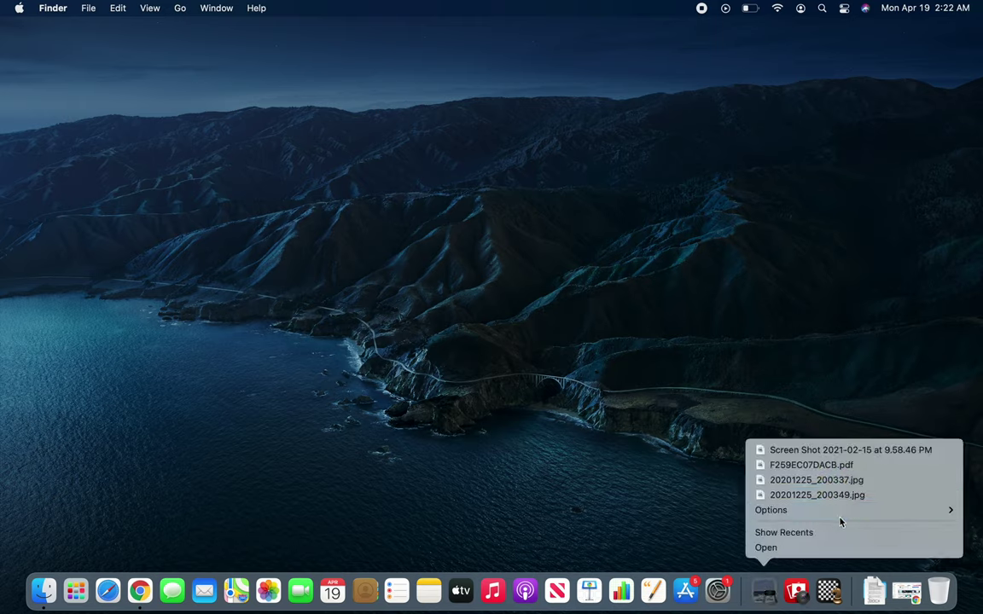
pyautogui.moveTo(840, 516)
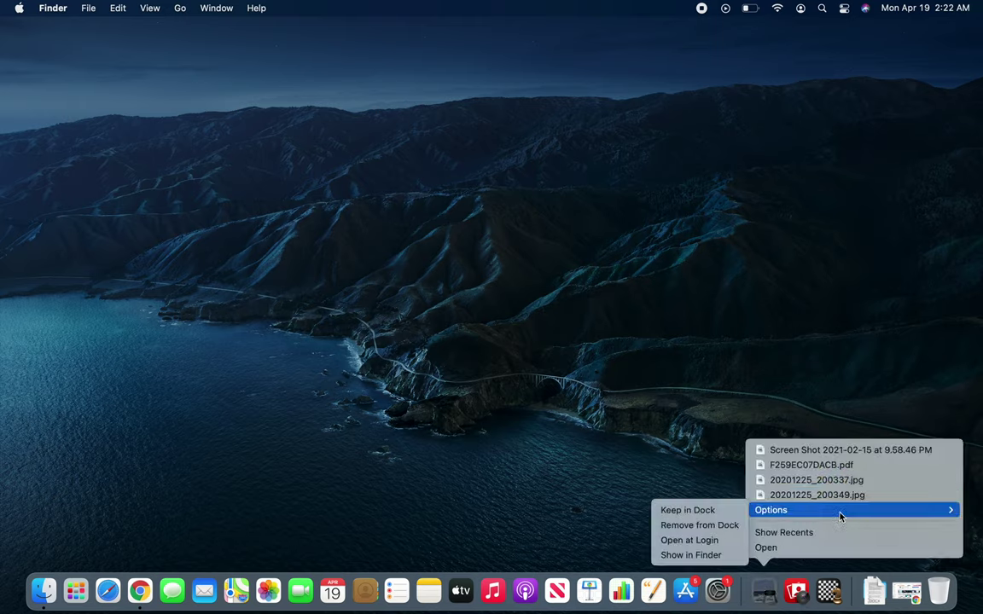
pyautogui.click(729, 511)
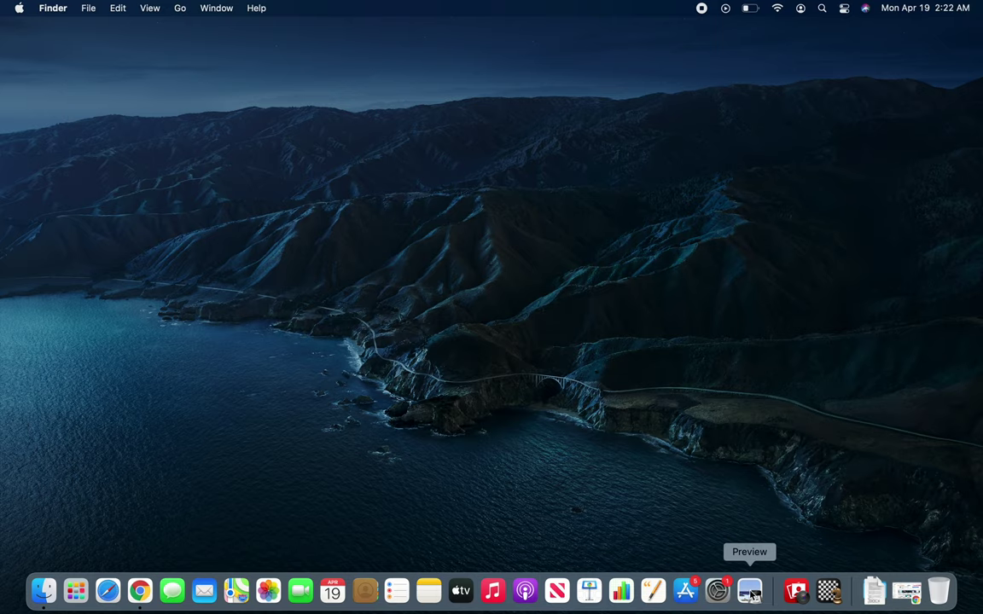
# Remove Preview from the Dock
pyautogui.rightClick(749, 592)
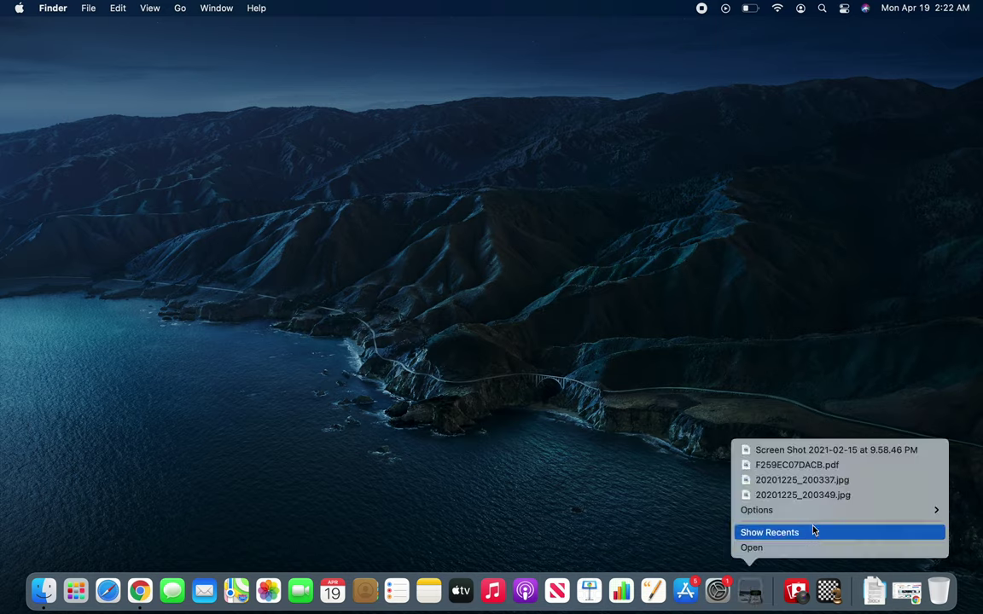
pyautogui.moveTo(816, 512)
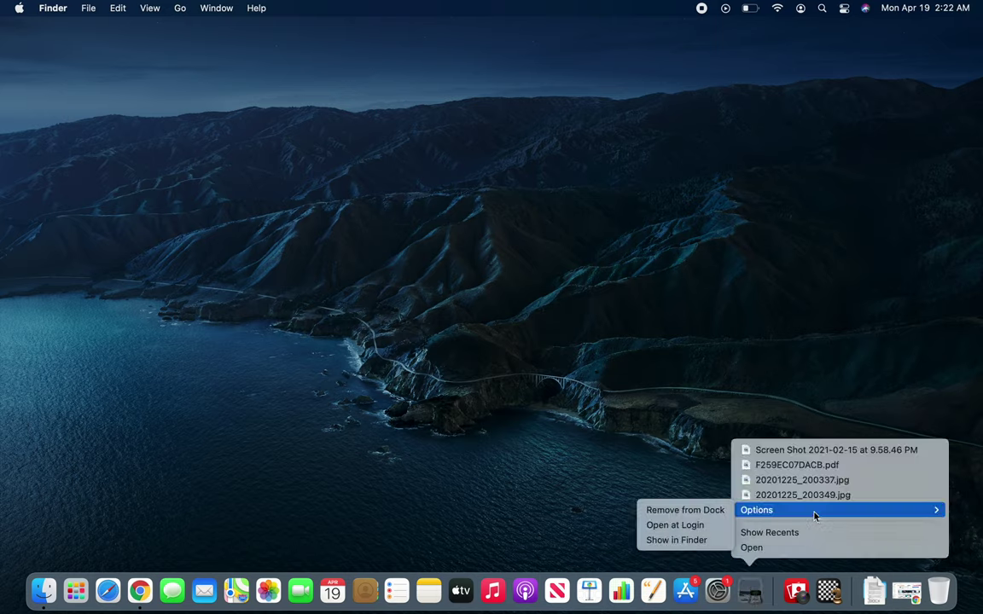
pyautogui.click(720, 512)
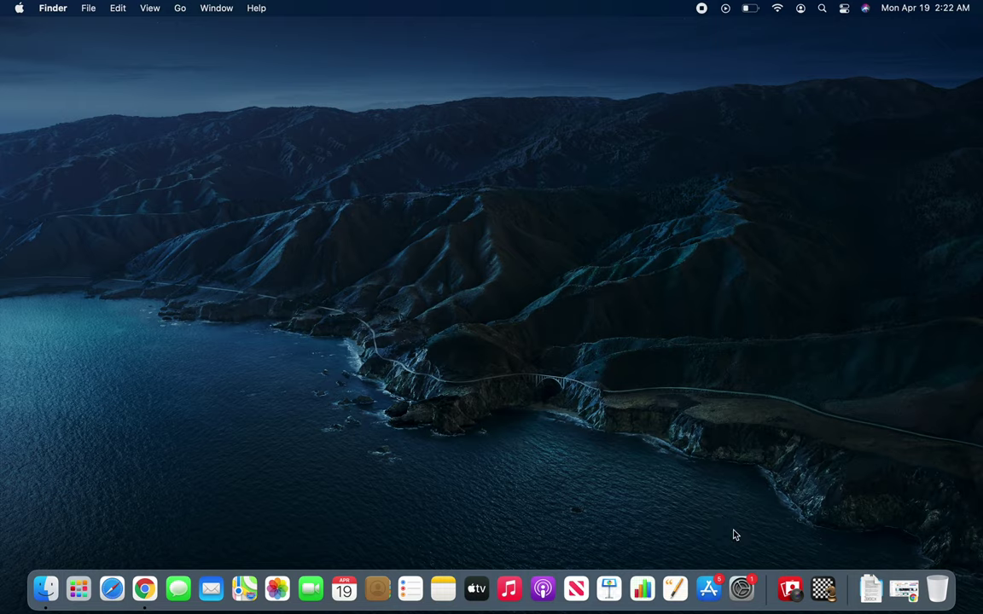
# Remove the recent apps Photo Booth and Chess from the Dock
pyautogui.rightClick(789, 589)
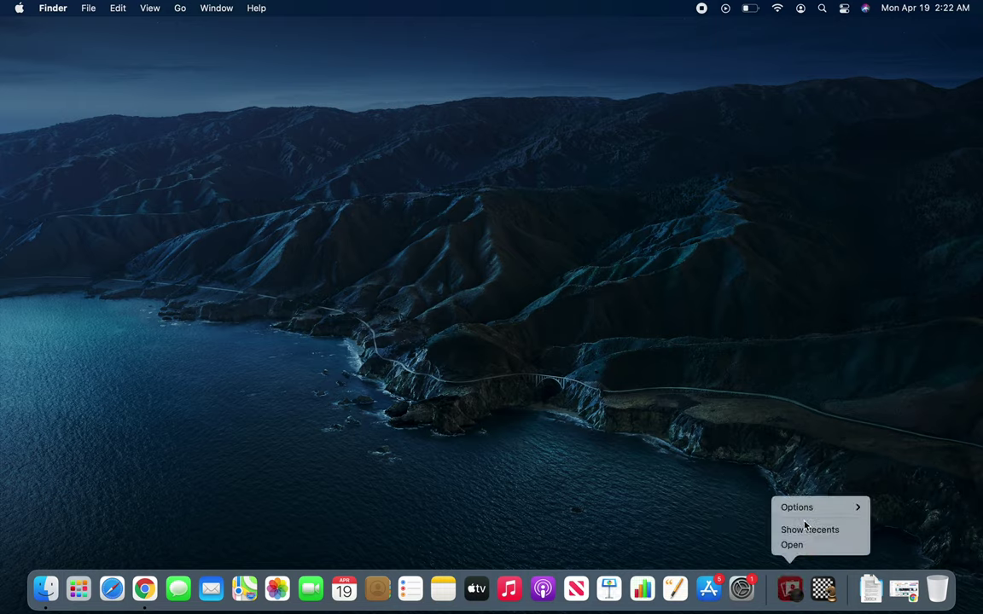
pyautogui.moveTo(803, 510)
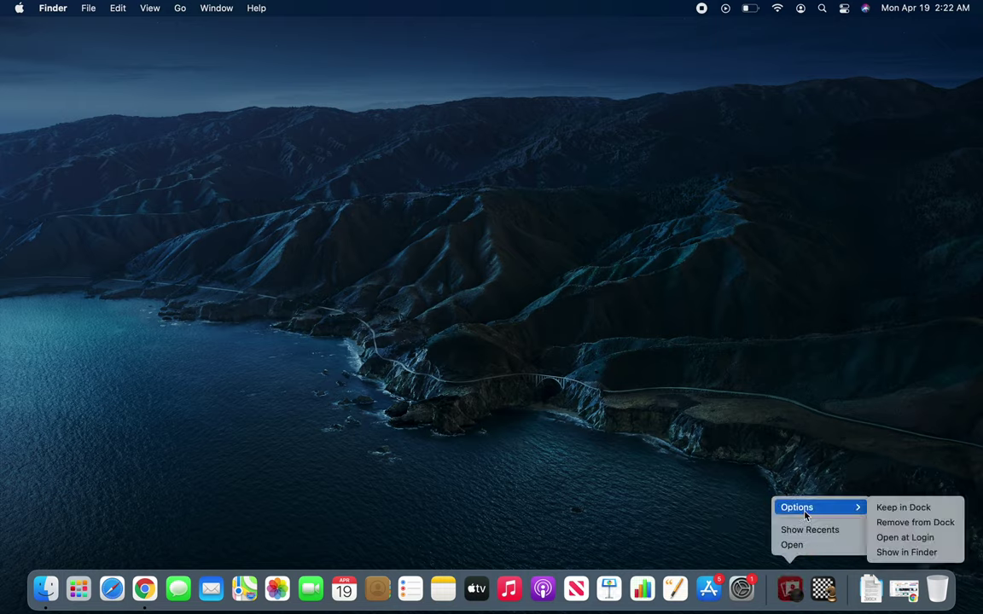
pyautogui.click(904, 522)
pyautogui.rightClick(817, 589)
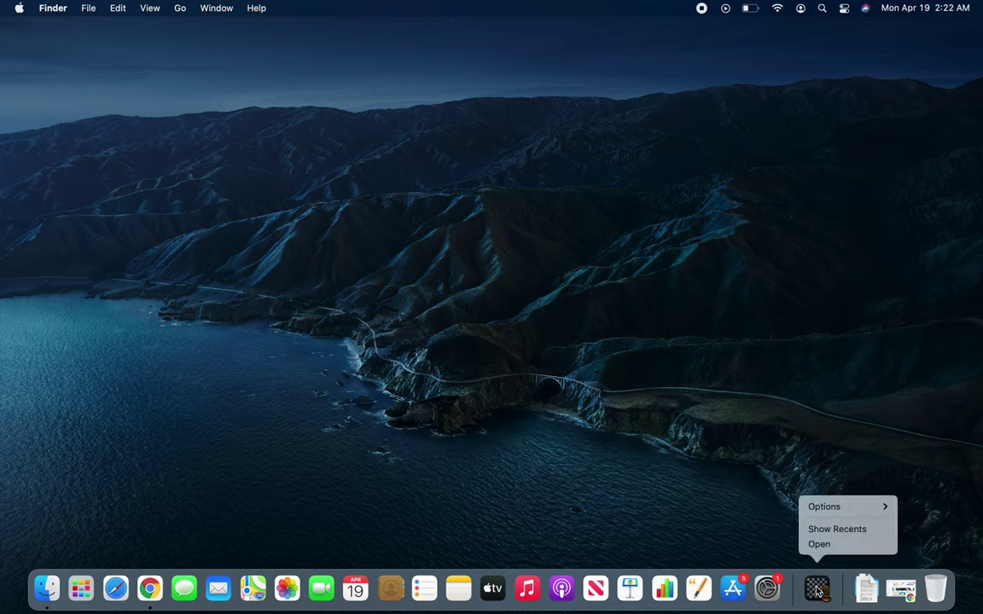
pyautogui.moveTo(846, 509)
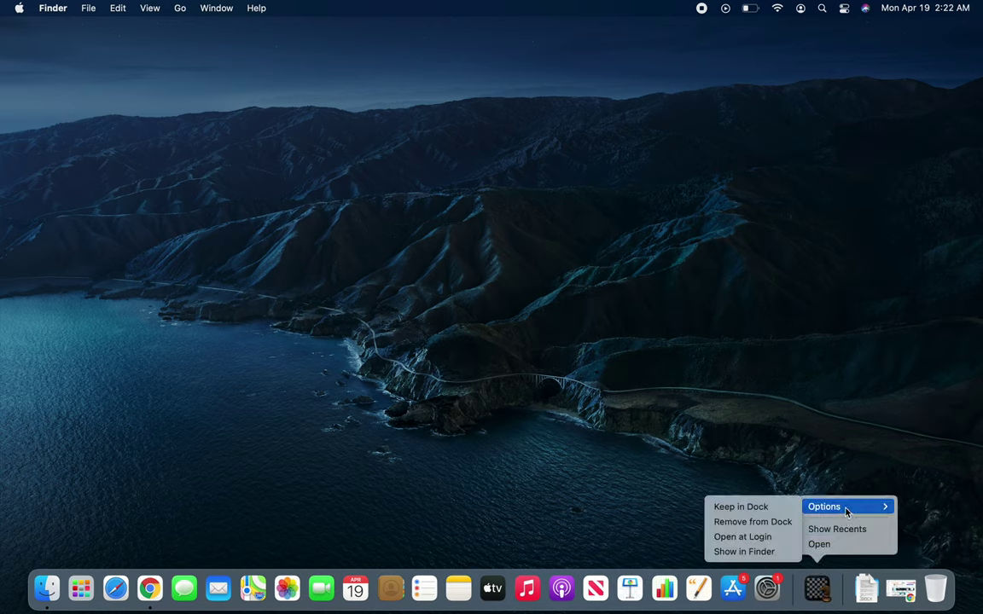
pyautogui.click(739, 522)
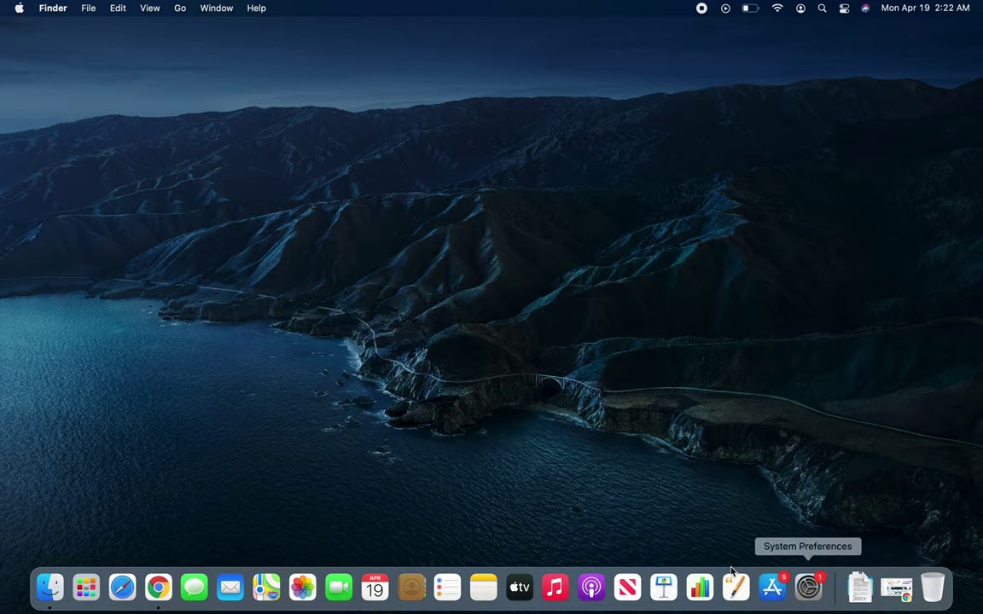
# Add Find My from the Applications folder to the Dock between FaceTime and Calendar, and close the Finder window
pyautogui.click(66, 585)
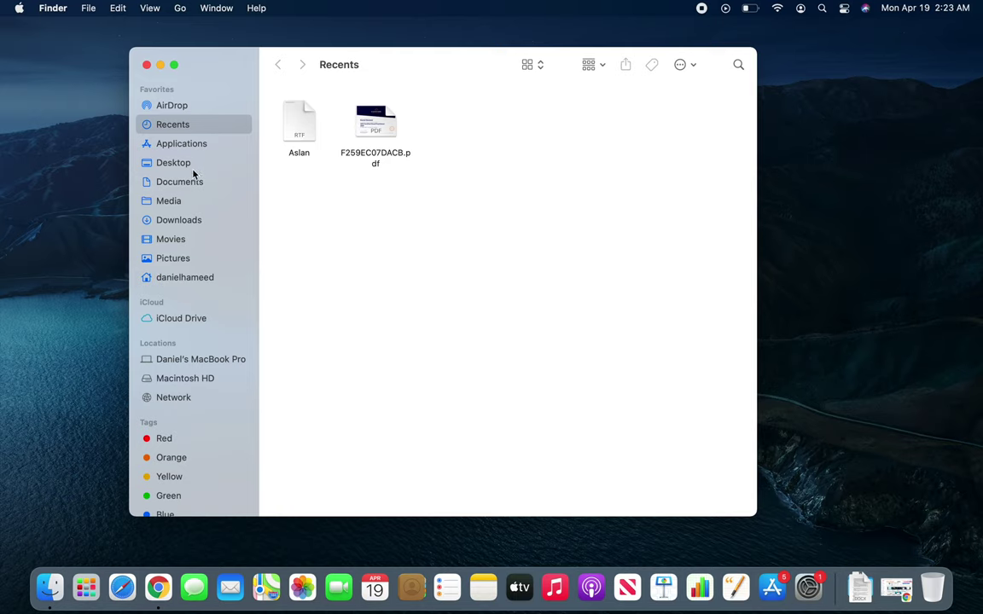
pyautogui.click(179, 145)
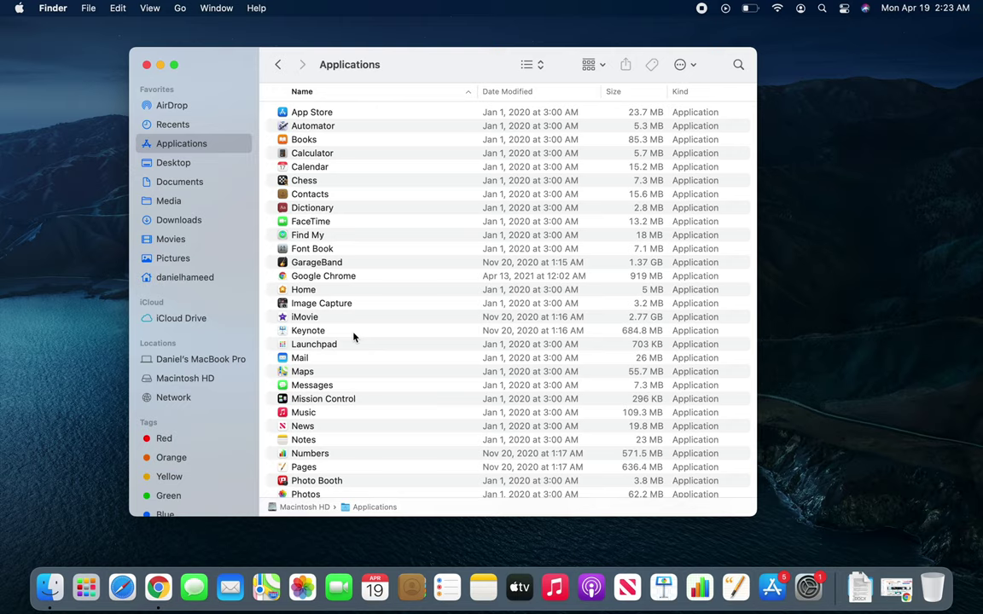
pyautogui.click(314, 239)
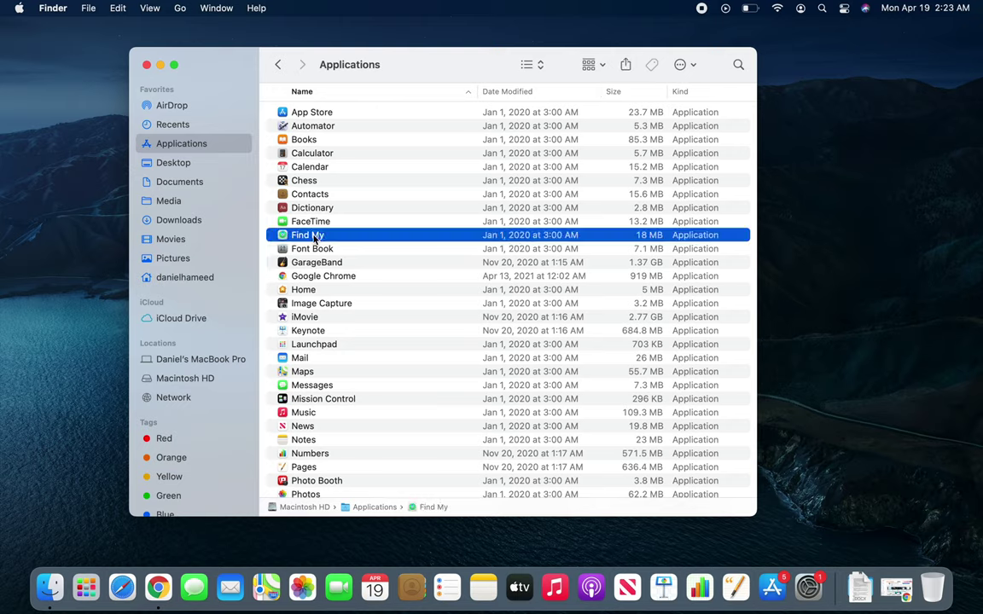
pyautogui.moveTo(313, 238); pyautogui.dragTo(376, 591)
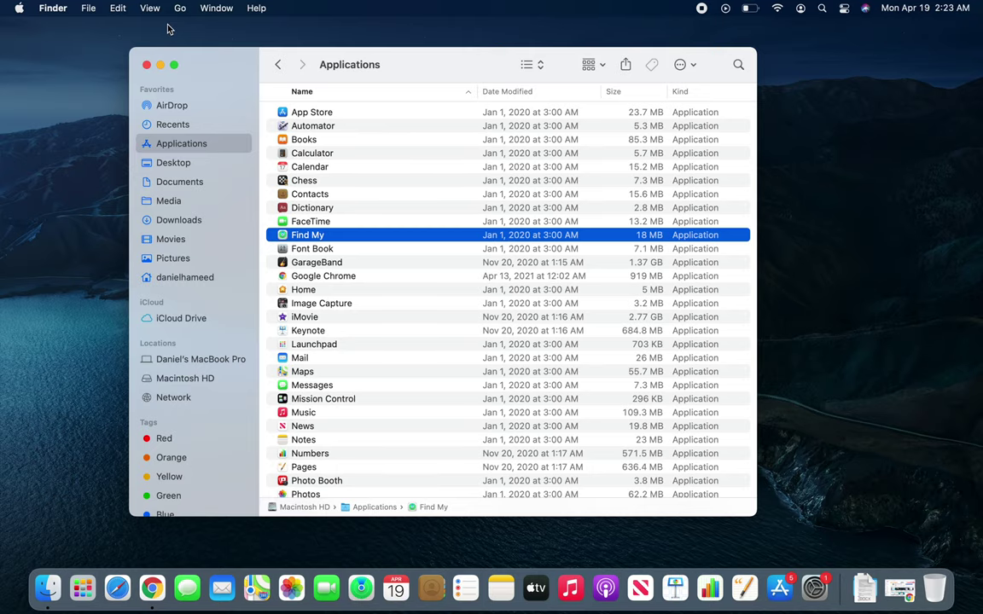
pyautogui.click(146, 64)
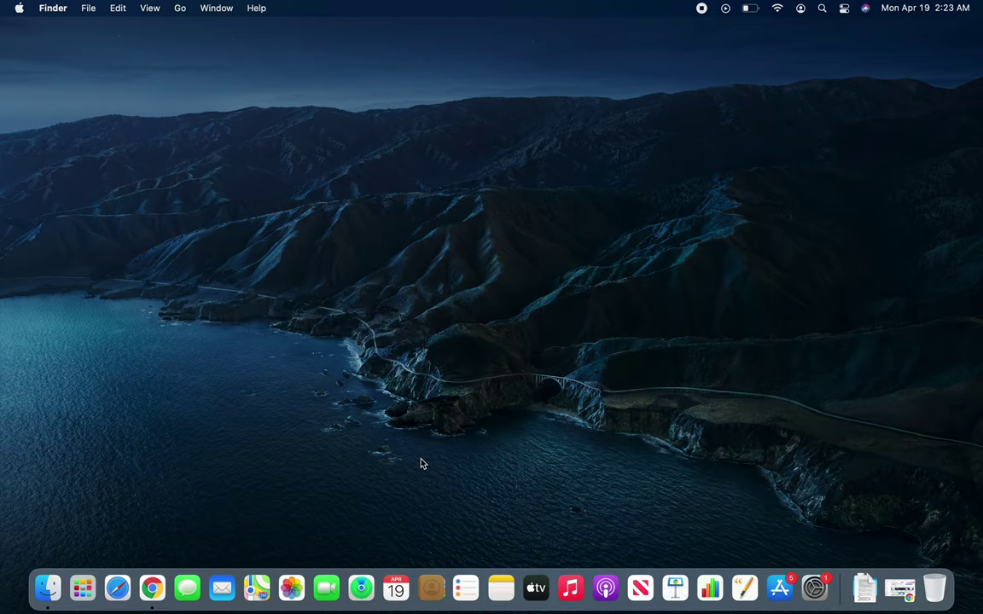
# Open the Dock & Menu Bar settings in System Preferences and move the window higher to reveal the Dock
pyautogui.click(19, 8)
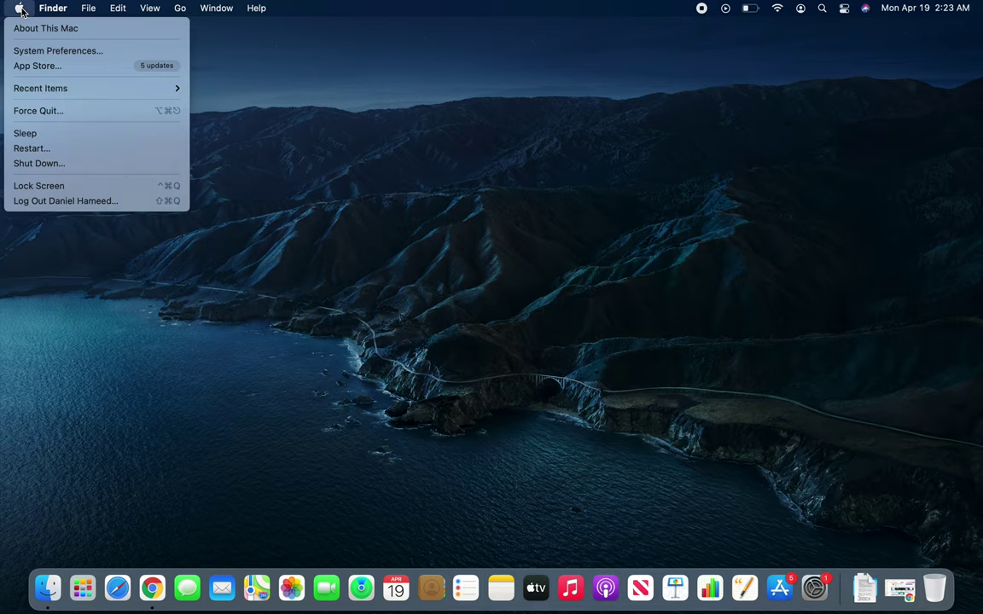
pyautogui.click(48, 52)
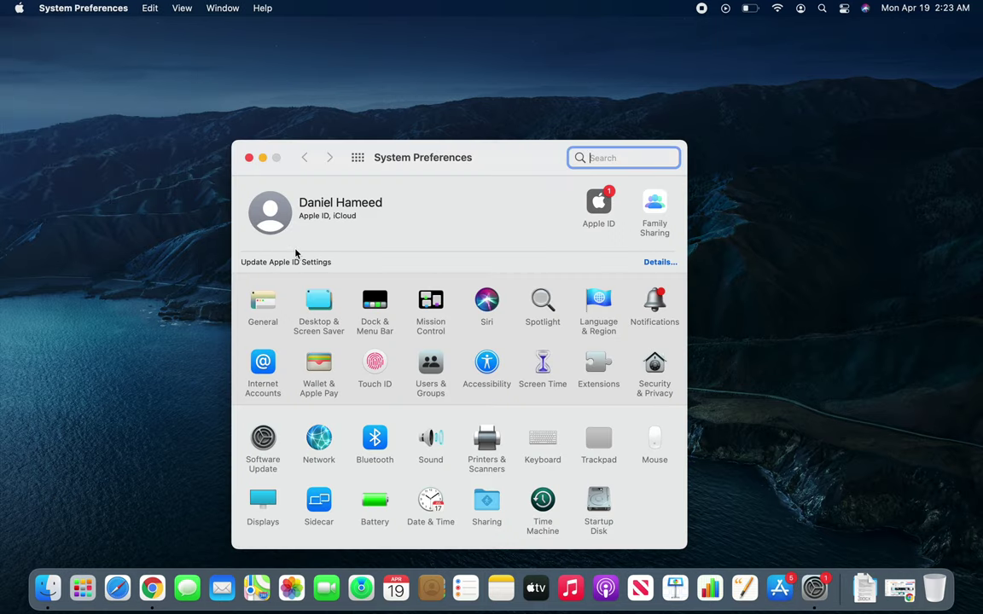
pyautogui.click(376, 329)
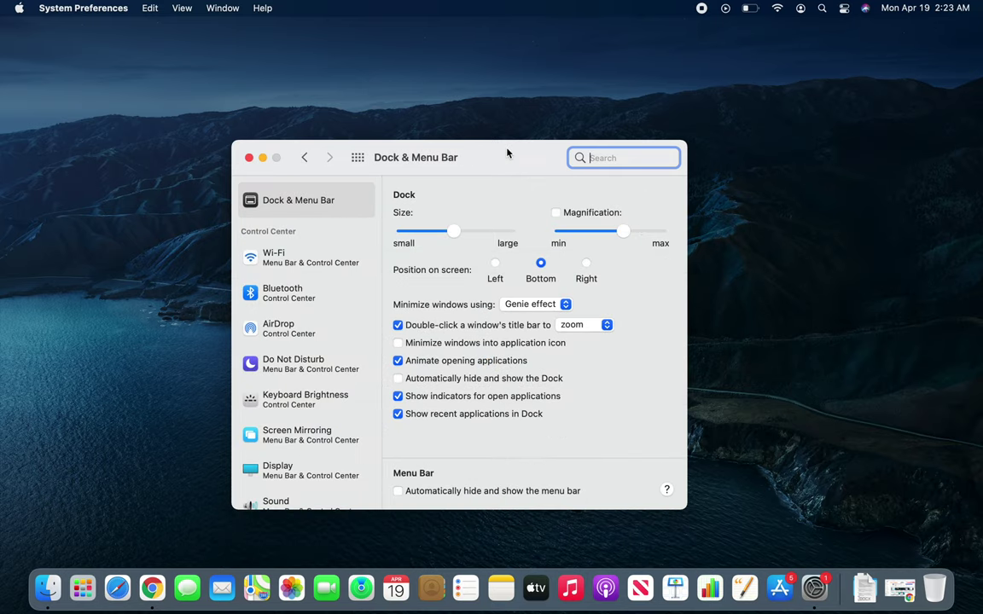
pyautogui.moveTo(507, 154); pyautogui.dragTo(507, 100)
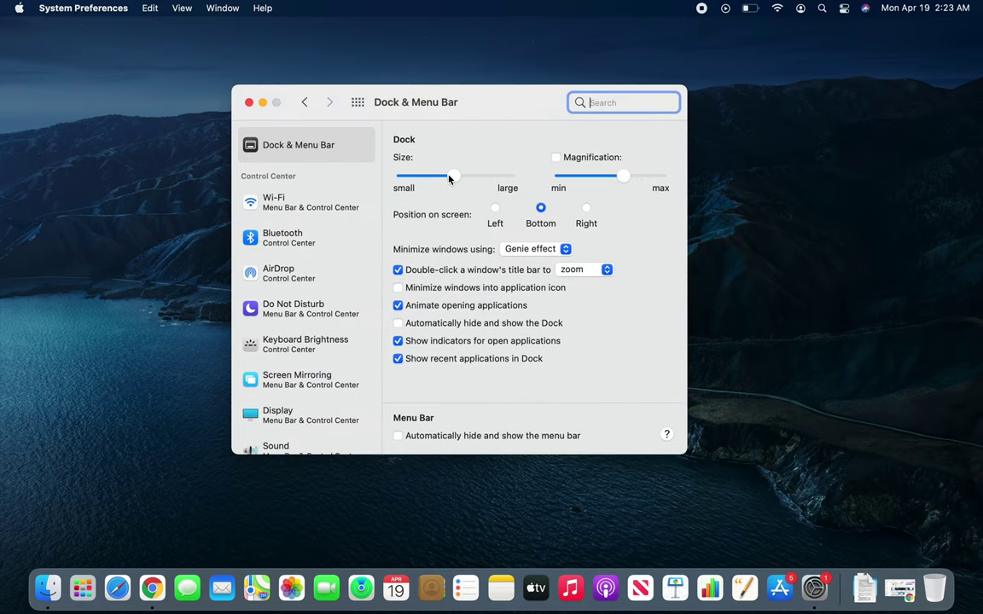
# Make the Dock slightly smaller and lower its magnification level a little, trying magnification on and switching it off again
pyautogui.moveTo(449, 178)
pyautogui.mouseDown()
pyautogui.moveTo(509, 178)
pyautogui.moveTo(399, 178)
pyautogui.moveTo(406, 188)
pyautogui.moveTo(416, 176)
pyautogui.moveTo(400, 179)
pyautogui.moveTo(468, 188)
pyautogui.moveTo(458, 189)
pyautogui.mouseUp()
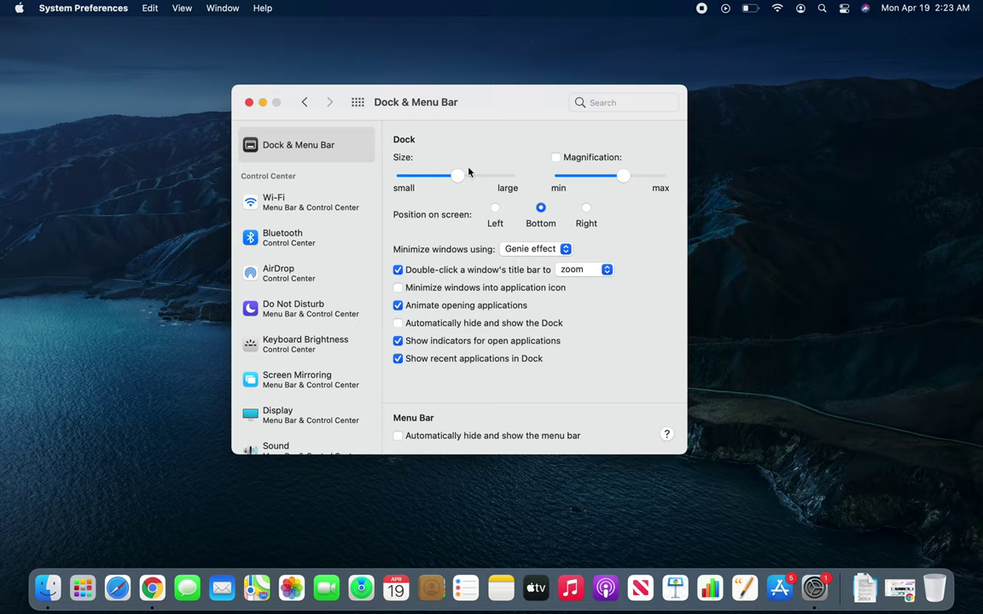
pyautogui.moveTo(459, 178)
pyautogui.mouseDown()
pyautogui.moveTo(429, 180)
pyautogui.moveTo(449, 180)
pyautogui.mouseUp()
pyautogui.moveTo(625, 179)
pyautogui.mouseDown()
pyautogui.moveTo(641, 182)
pyautogui.moveTo(617, 180)
pyautogui.mouseUp()
pyautogui.click(555, 157)
pyautogui.click(555, 157)
# Try the Dock position set to Left and Right, and return it to Bottom
pyautogui.click(496, 209)
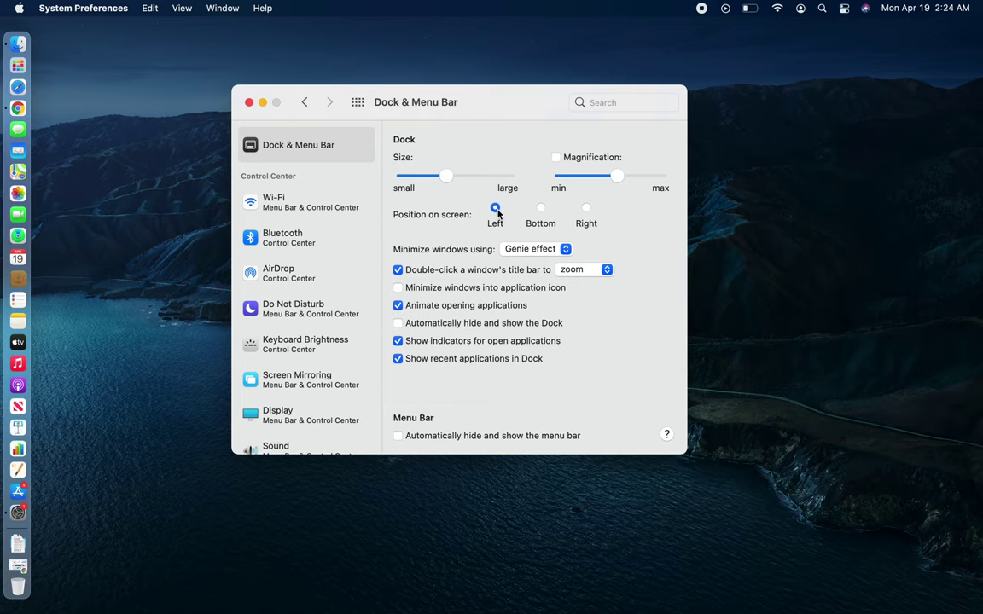
pyautogui.click(587, 209)
pyautogui.click(540, 208)
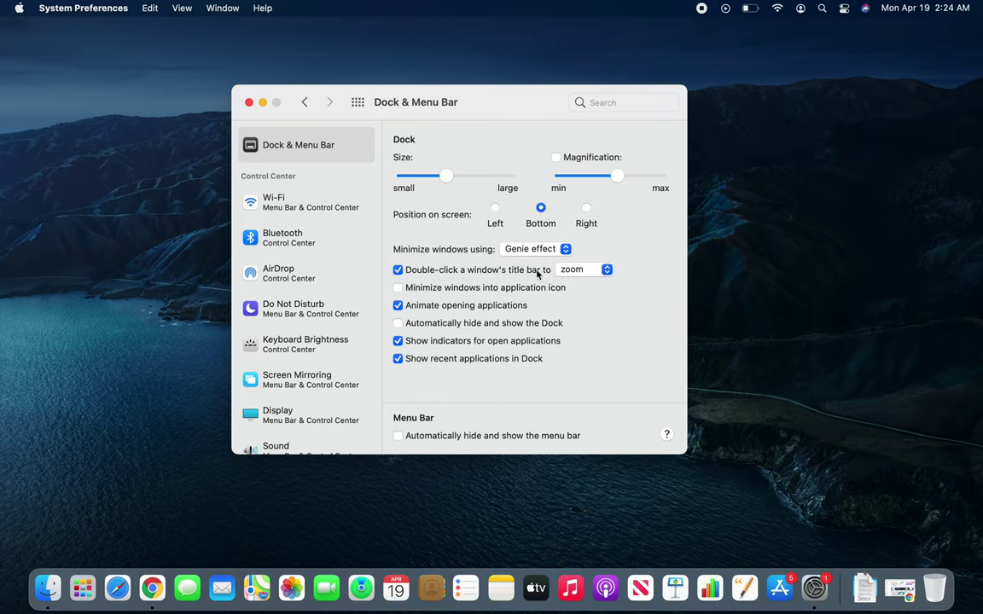
# Try the Scale effect for minimizing windows and switch back to the Genie effect
pyautogui.click(564, 249)
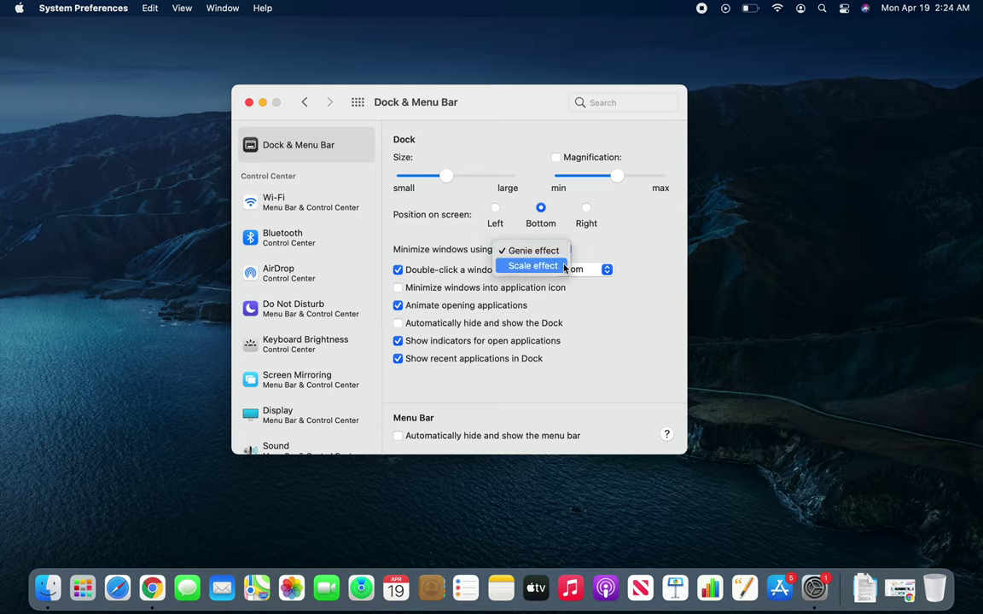
pyautogui.click(510, 265)
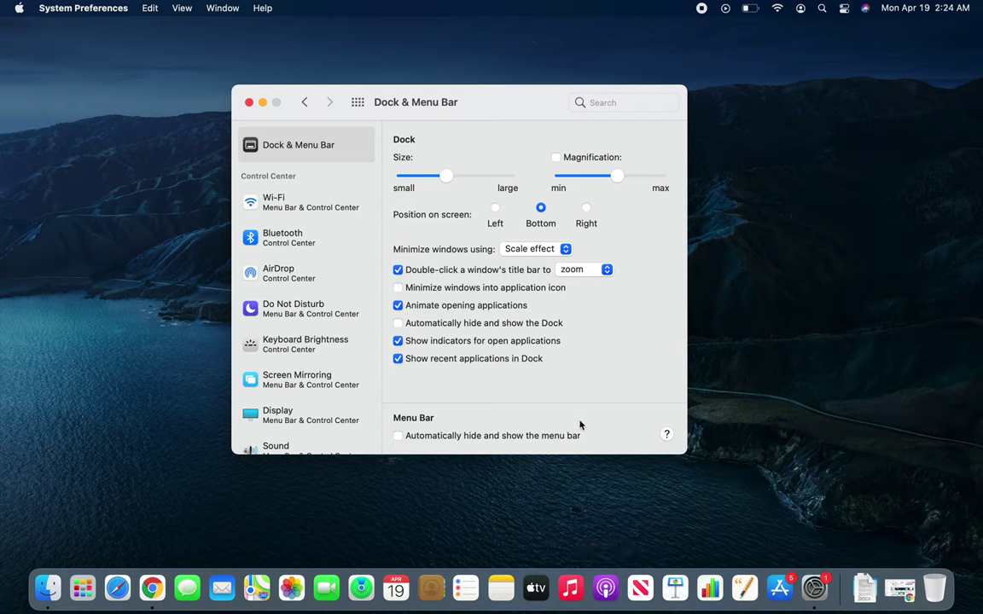
pyautogui.click(565, 250)
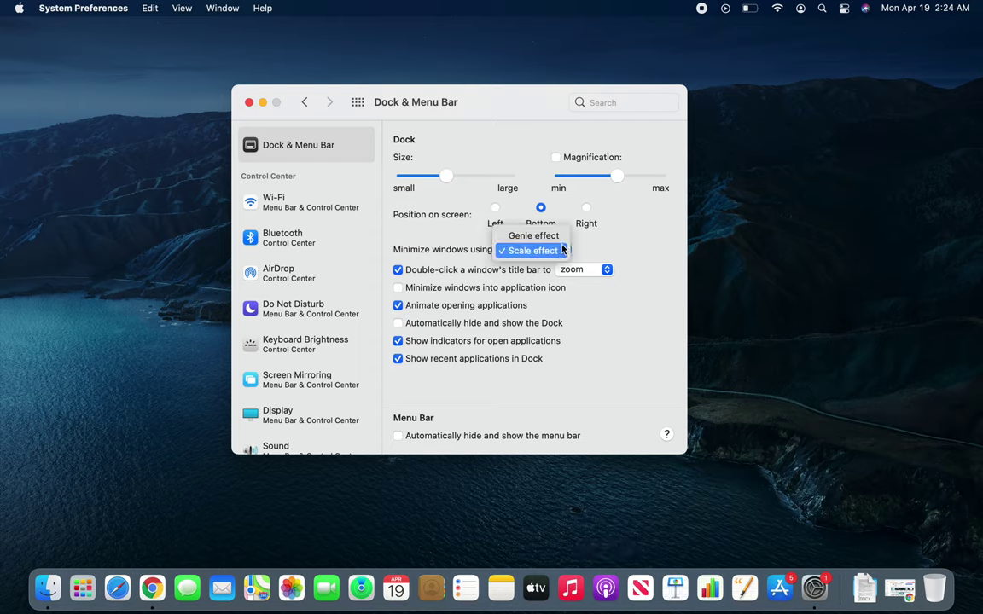
pyautogui.click(558, 237)
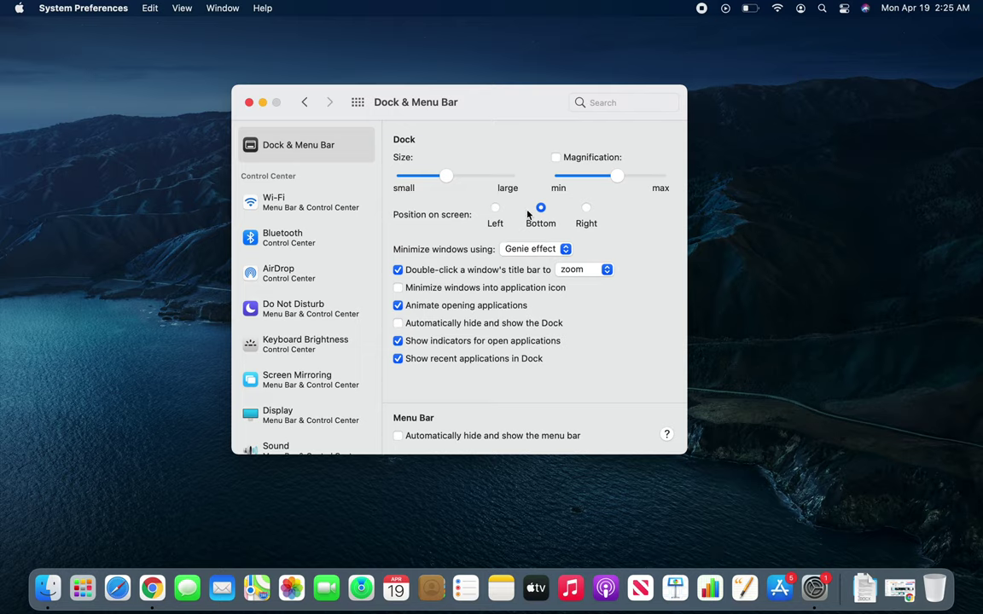
# Try automatically hiding and showing the menu bar, reveal the hidden bar once, and turn the option off again
pyautogui.click(399, 437)
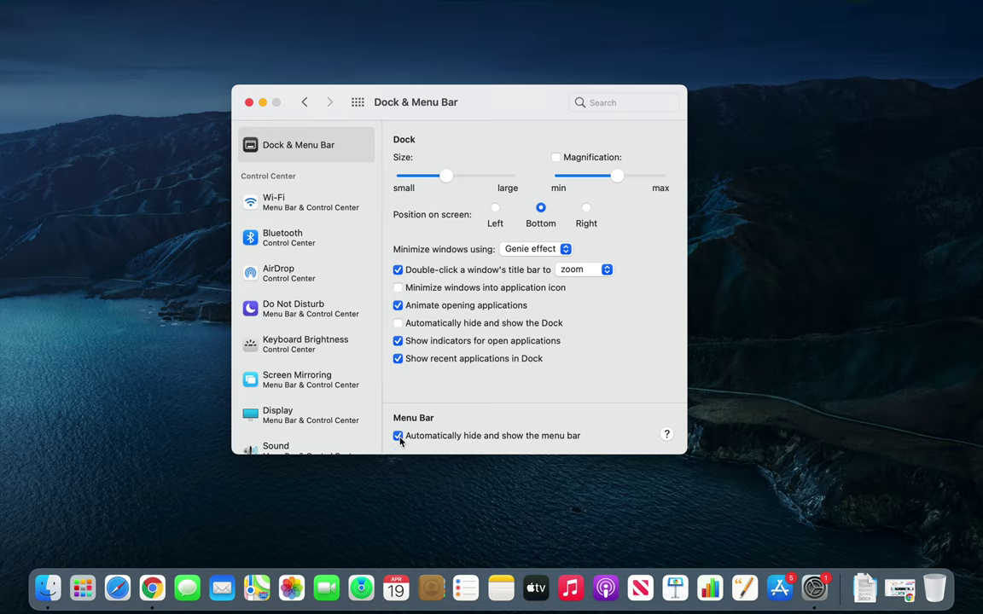
pyautogui.moveTo(458, 3)
pyautogui.click(398, 436)
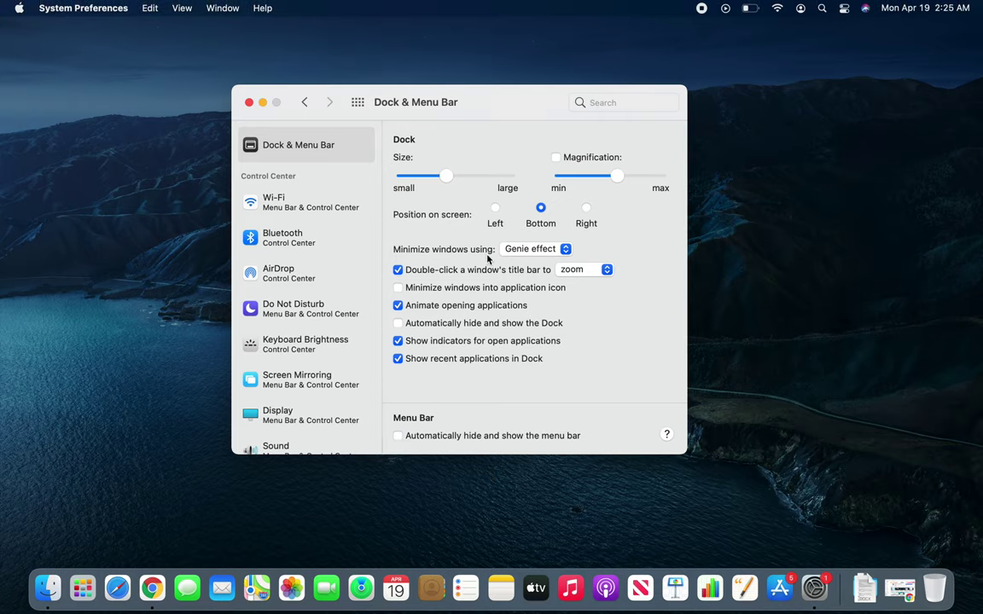
# Close the System Preferences window
pyautogui.click(249, 101)
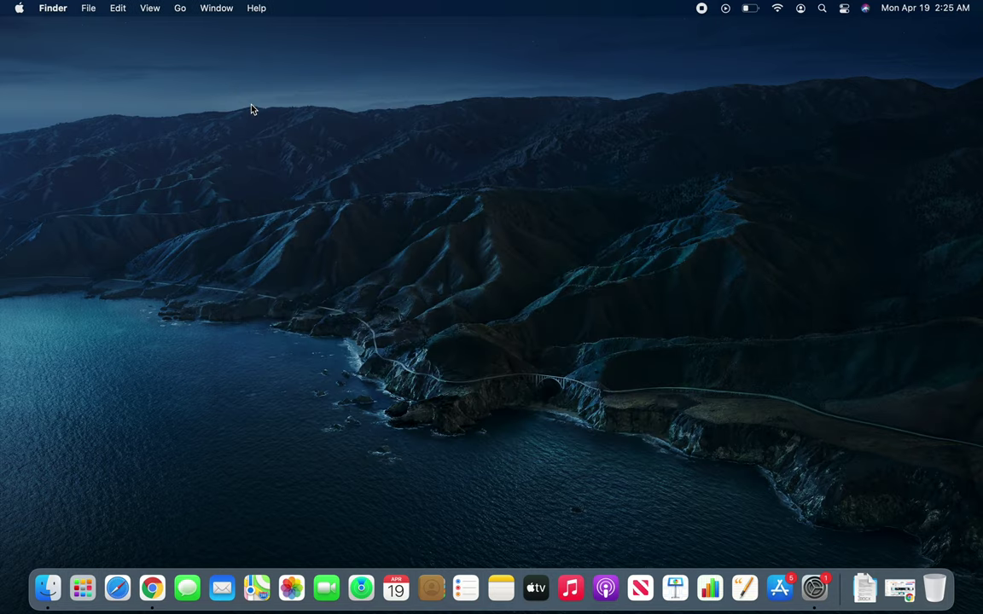